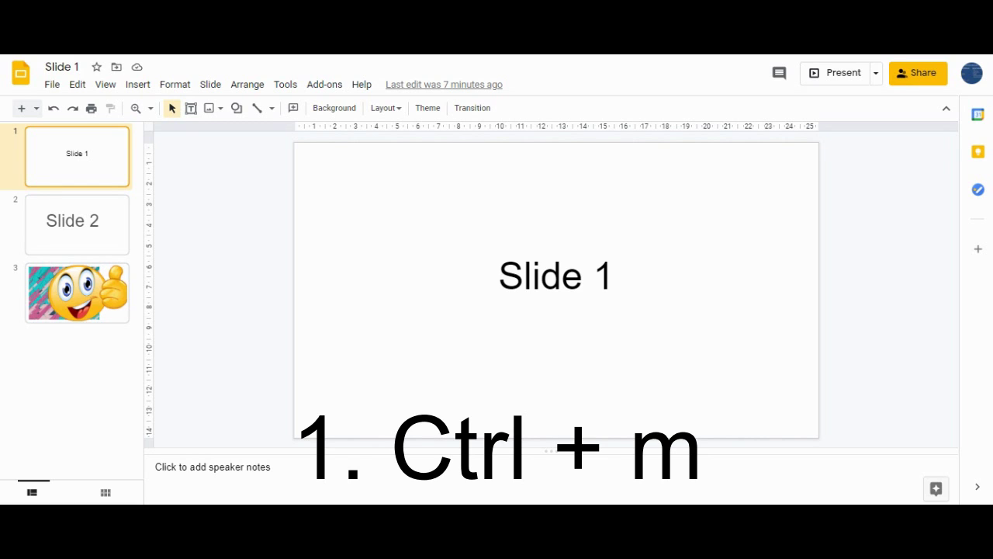
# Insert a new blank title-and-subtitle slide right after Slide 1 with Ctrl+M.
pyautogui.hotkey('ctrl', 'm')
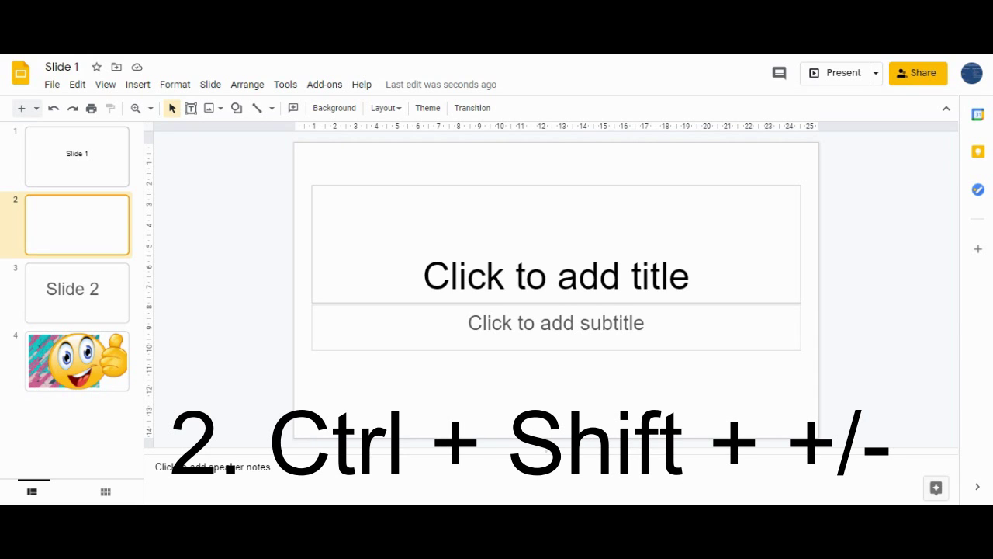
# Zoom the page in four steps past 125%, then back out three steps to 90%.
pyautogui.hotkey('ctrl', 'shift', '+')
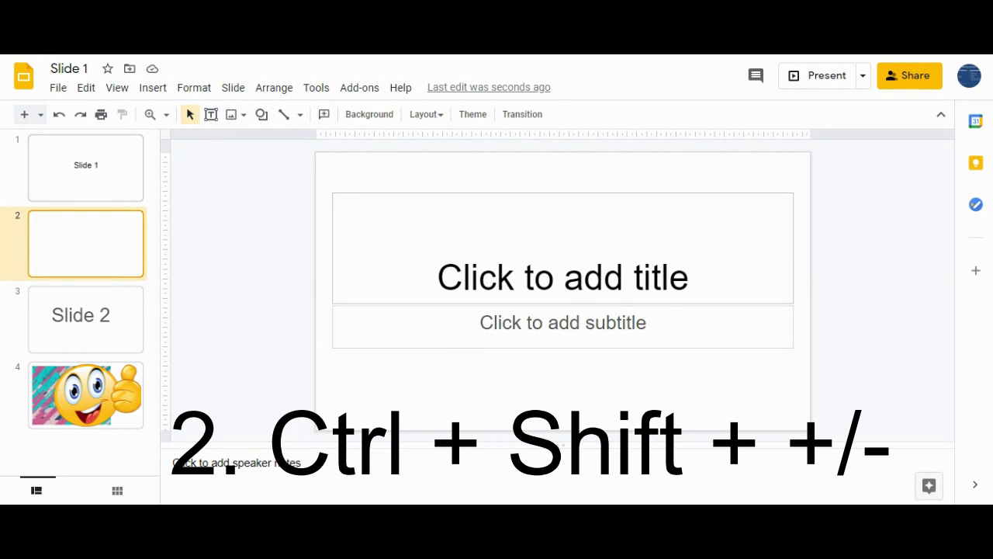
pyautogui.hotkey('ctrl', 'shift', '+')
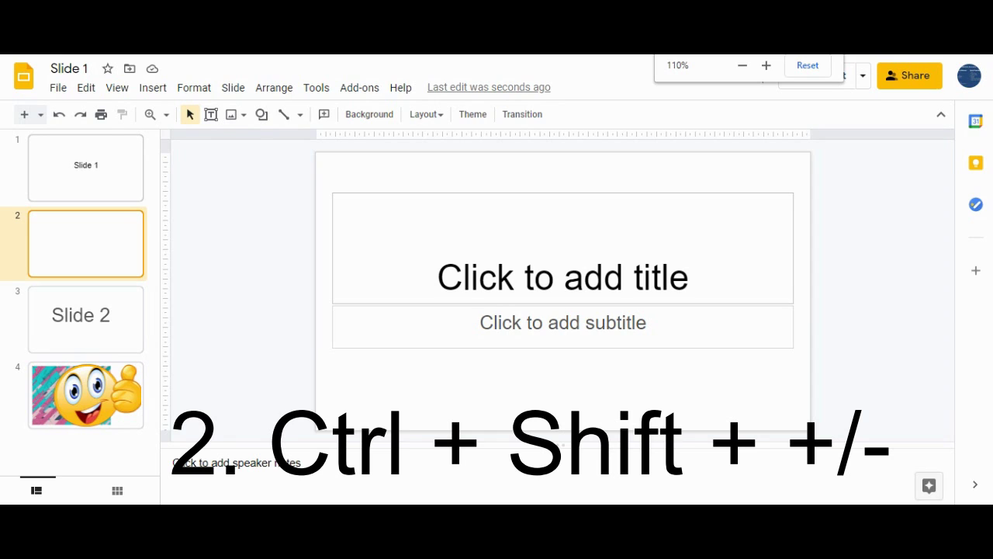
pyautogui.hotkey('ctrl', 'shift', '+')
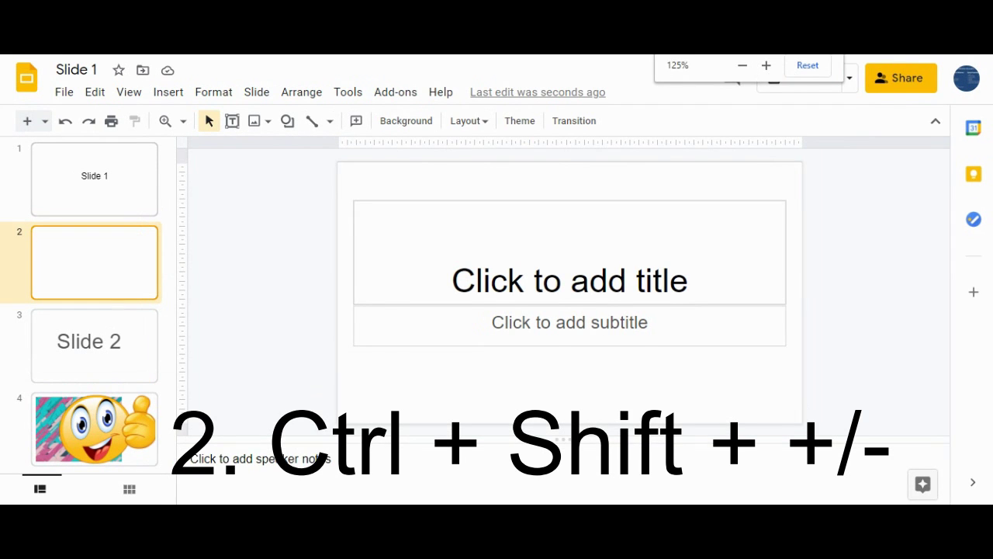
pyautogui.hotkey('ctrl', 'shift', '+')
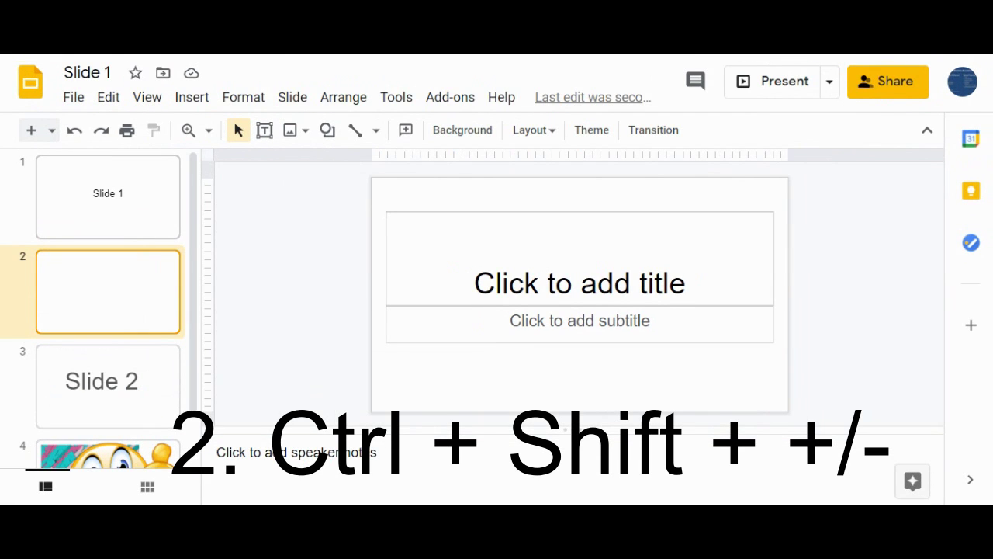
pyautogui.hotkey('ctrl', 'shift', '-')
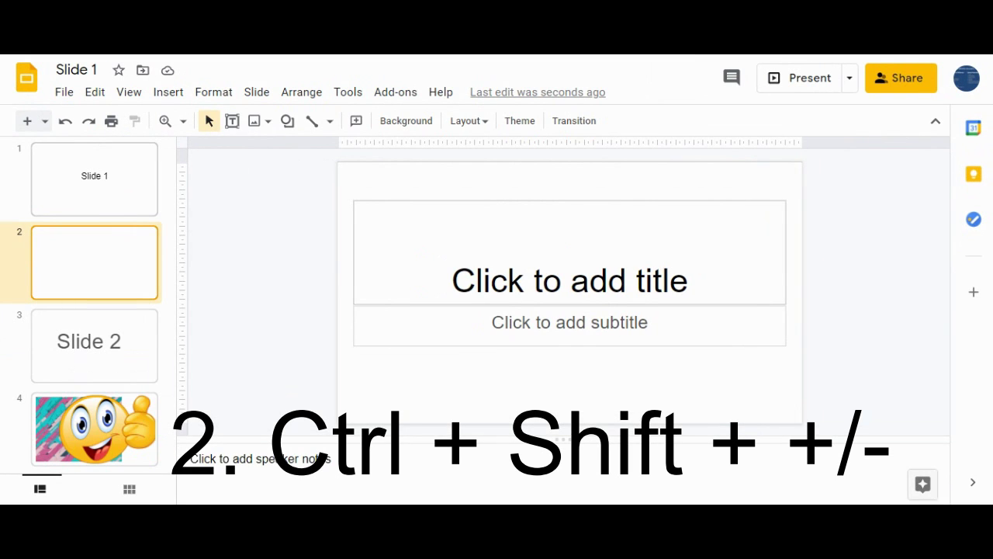
pyautogui.hotkey('ctrl', 'shift', '-')
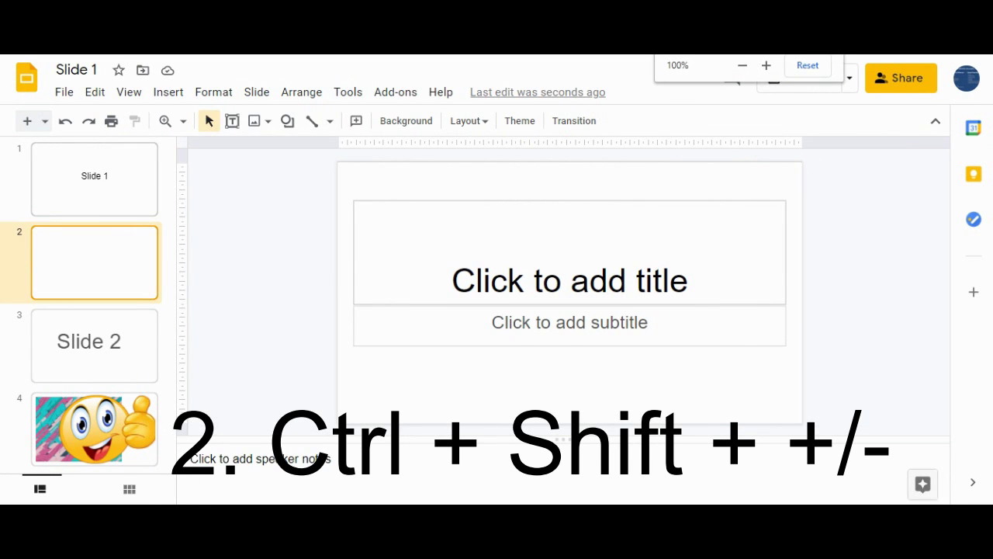
pyautogui.hotkey('ctrl', 'shift', '-')
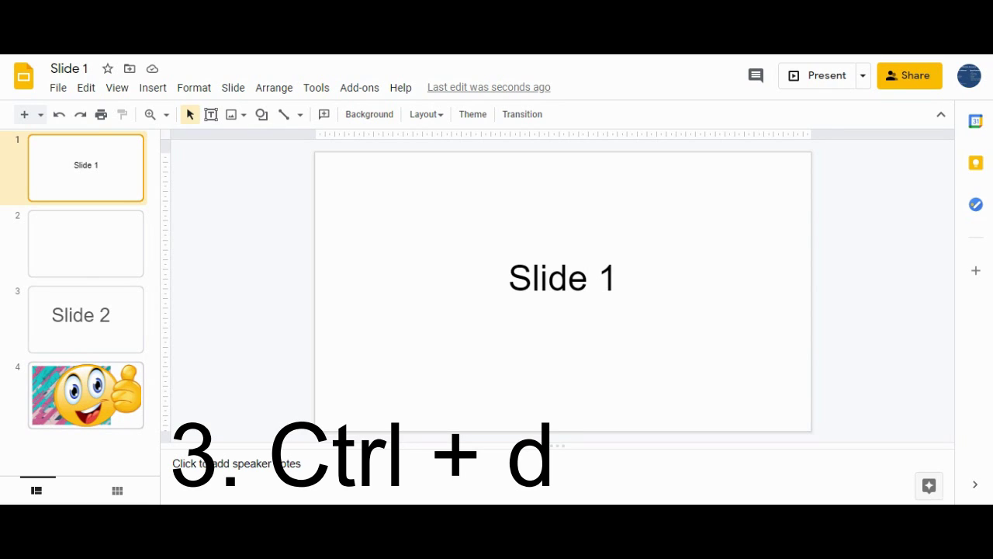
# Duplicate the third slide, titled 'Slide 2', then return to the blank second slide.
pyautogui.click(85, 319)
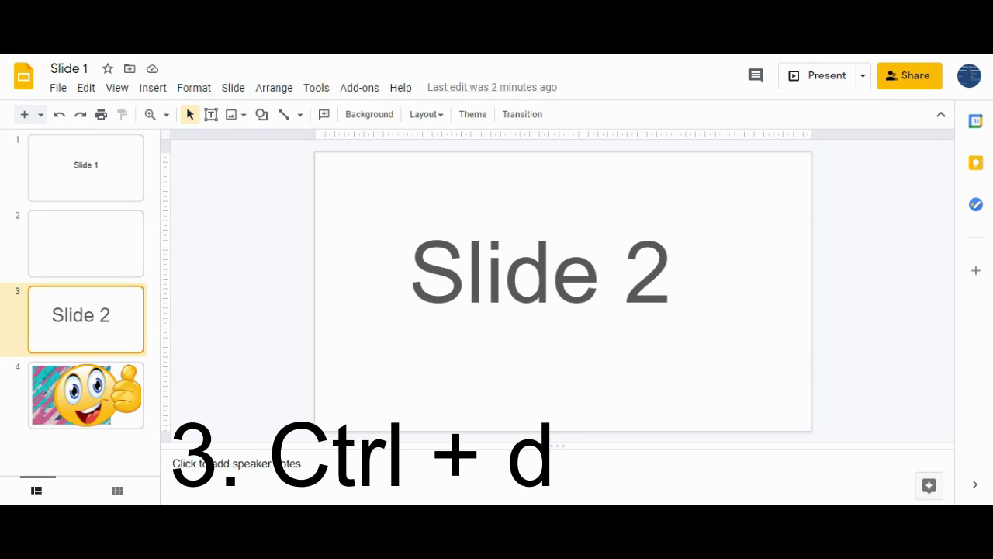
pyautogui.hotkey('ctrl', 'd')
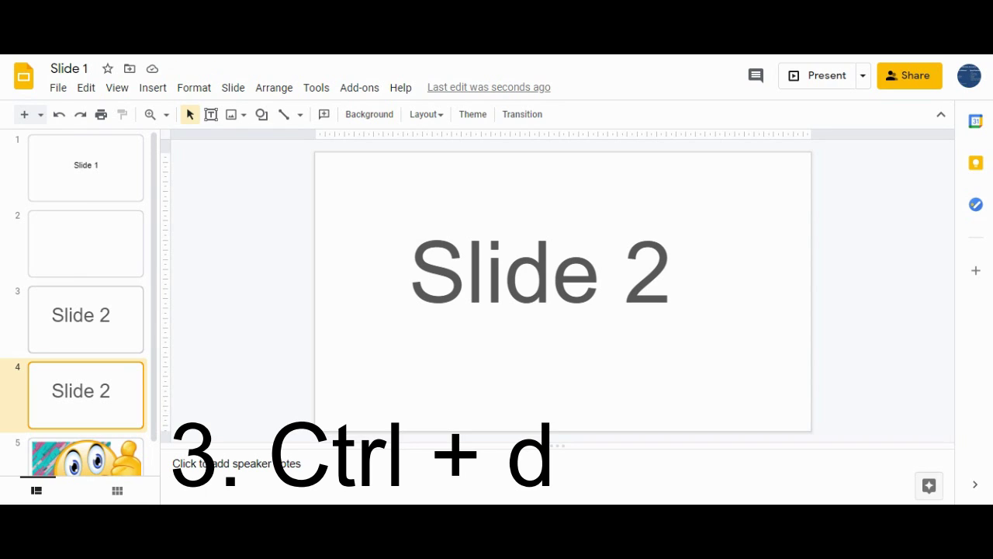
pyautogui.click(86, 243)
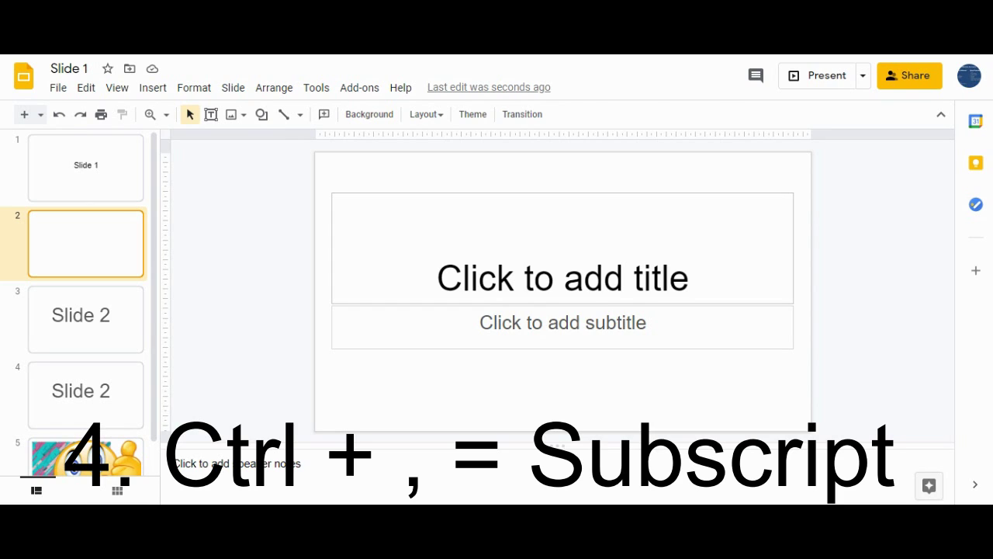
# Type 'a' in the blank slide's subtitle, followed by subscript '22222'.
pyautogui.click(563, 326)
pyautogui.write('a')
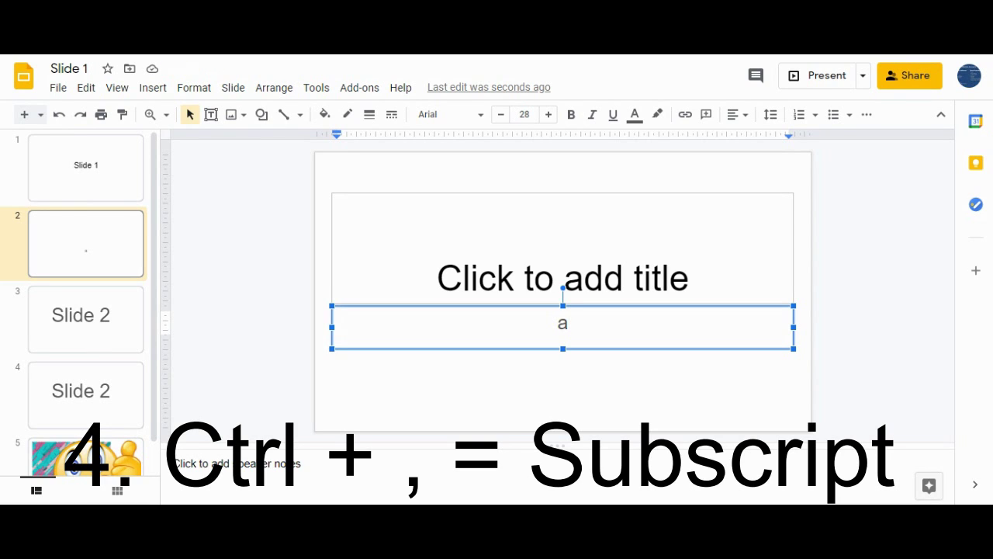
pyautogui.hotkey('ctrl', ',')
pyautogui.write('22222')
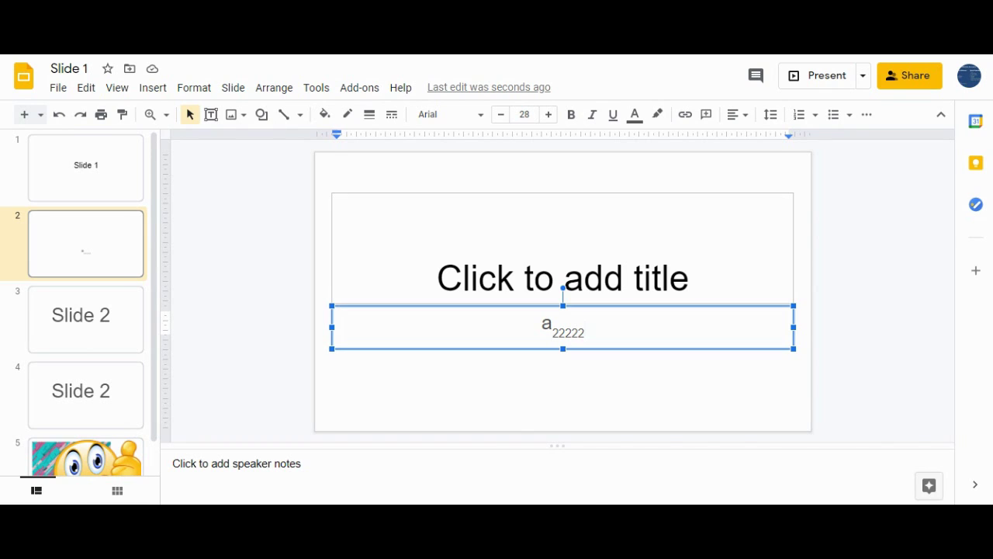
# Add superscript '3333333' after the subscript '22222' in the subtitle.
pyautogui.hotkey('ctrl', '.')
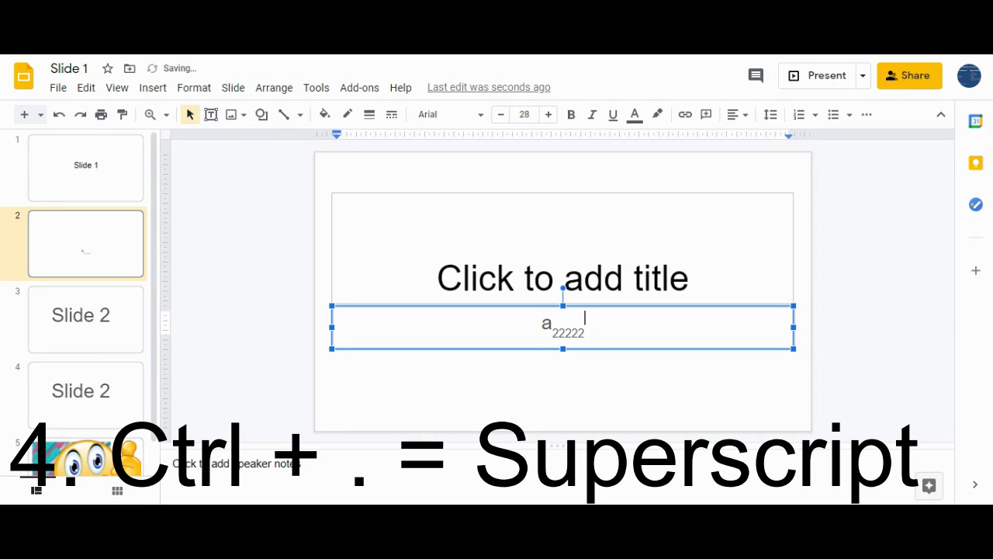
pyautogui.write('3')
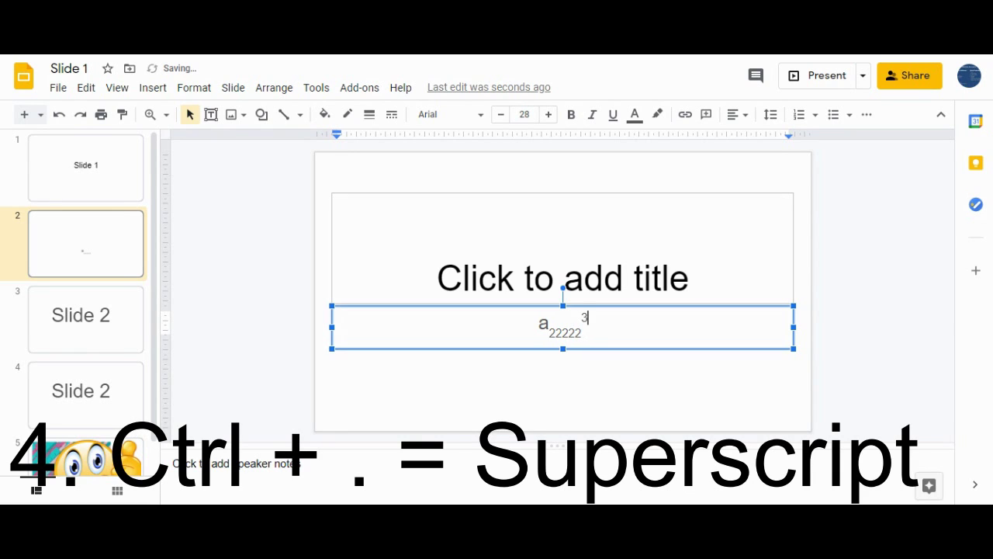
pyautogui.write('333333')
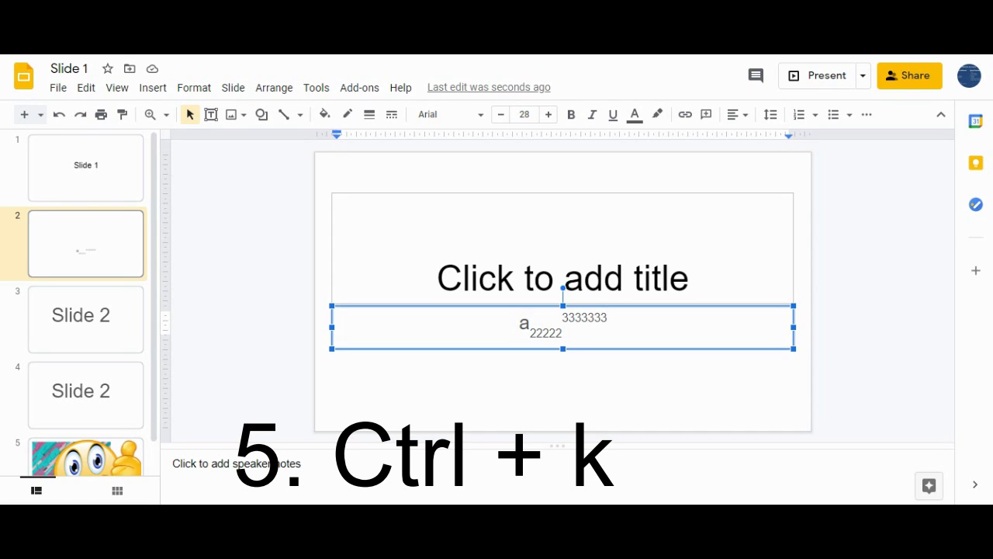
# Delete the subtitle's subscript and superscript text, then dismiss the link box without adding a link.
pyautogui.press('Home')
pyautogui.hotkey('shift', 'Right')
pyautogui.hotkey('shift', 'Right')
pyautogui.hotkey('shift', 'Right')
pyautogui.hotkey('shift', 'Right')
pyautogui.hotkey('shift', 'Right')
pyautogui.hotkey('shift', 'Right')
pyautogui.hotkey('shift', 'Right')
pyautogui.hotkey('shift', 'Right')
pyautogui.hotkey('shift', 'Right')
pyautogui.hotkey('shift', 'Right')
pyautogui.hotkey('shift', 'Right')
pyautogui.hotkey('shift', 'Right')
pyautogui.hotkey('shift', 'Right')
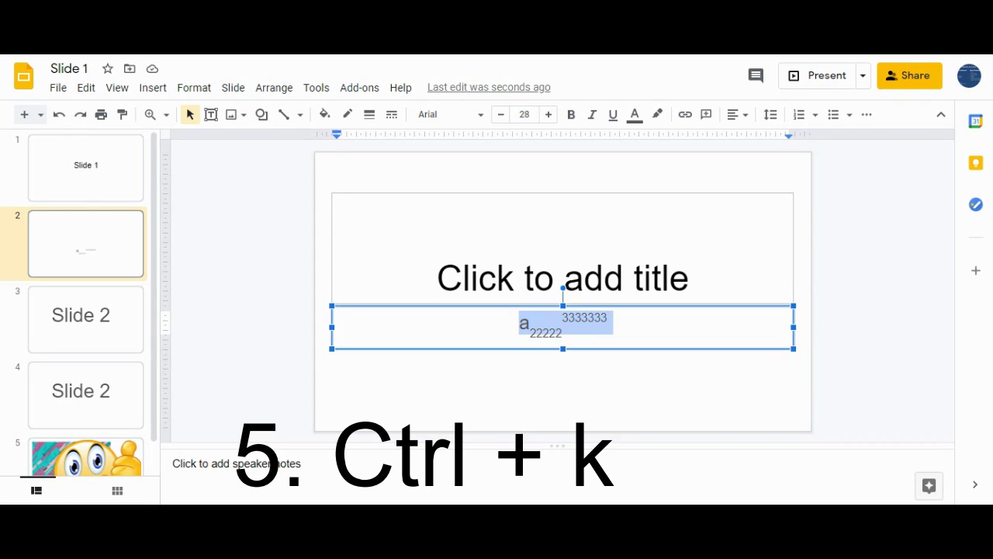
pyautogui.press('BackSpace')
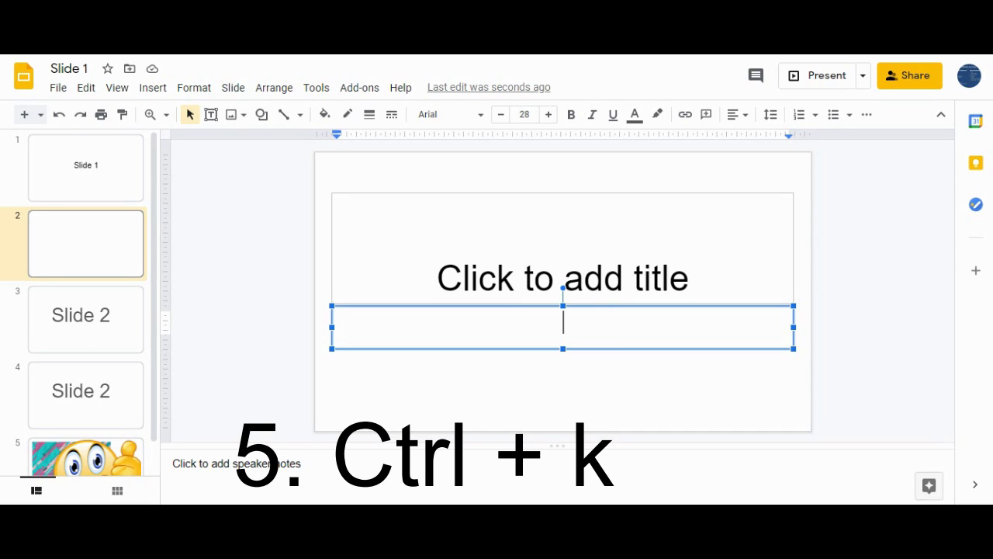
pyautogui.hotkey('ctrl', 'k')
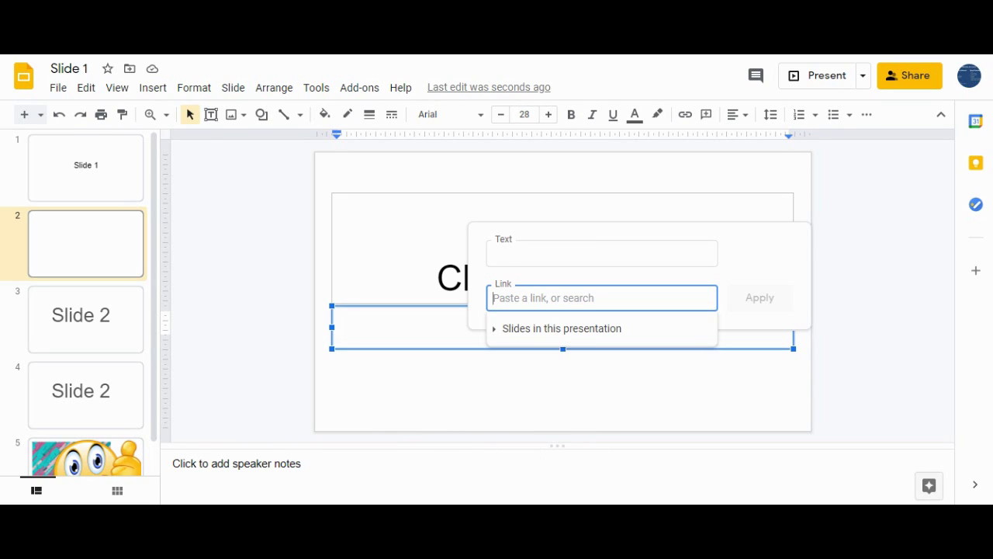
pyautogui.press('Escape')
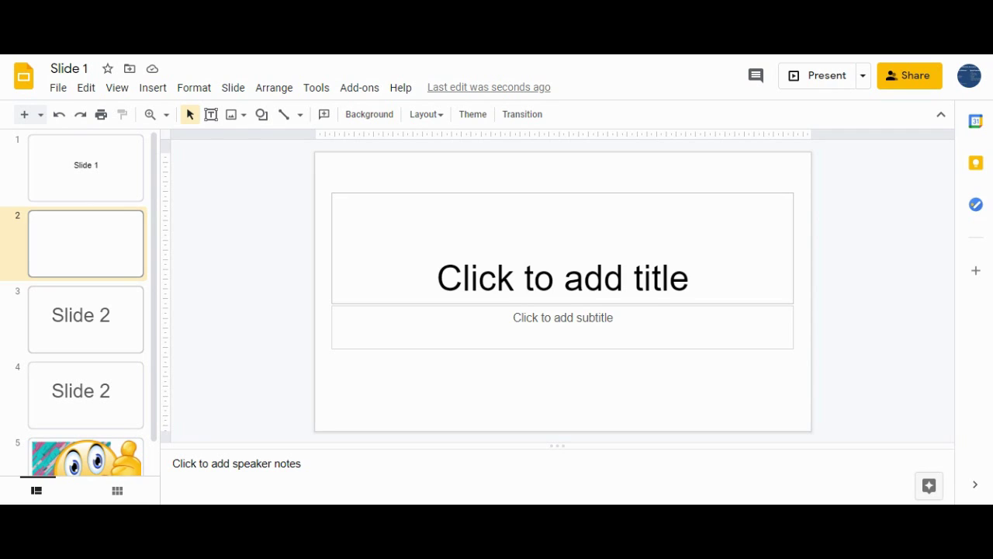
# Draft a 'need to improve' comment on the 2 in slide 3's title, then cancel it.
pyautogui.click(85, 319)
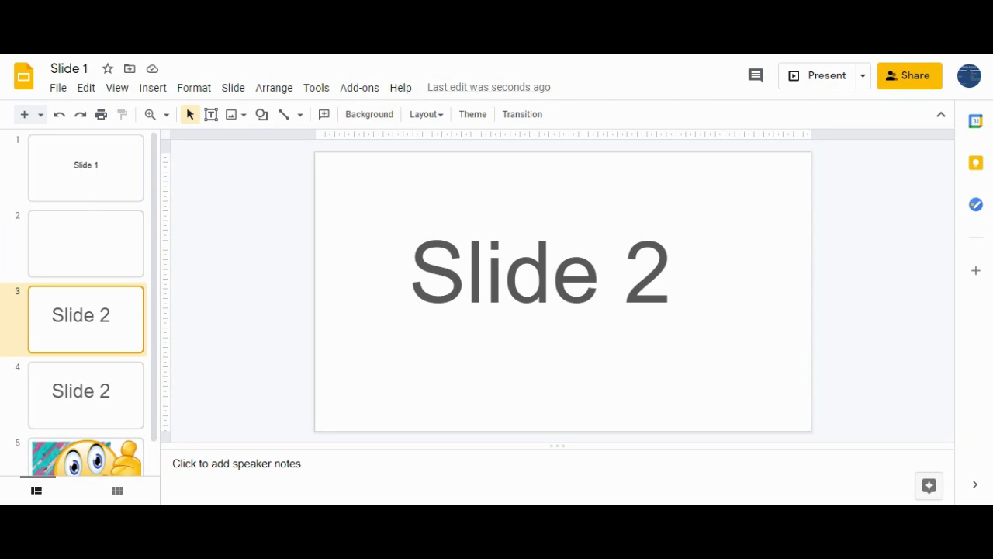
pyautogui.click(552, 272)
pyautogui.click(673, 271)
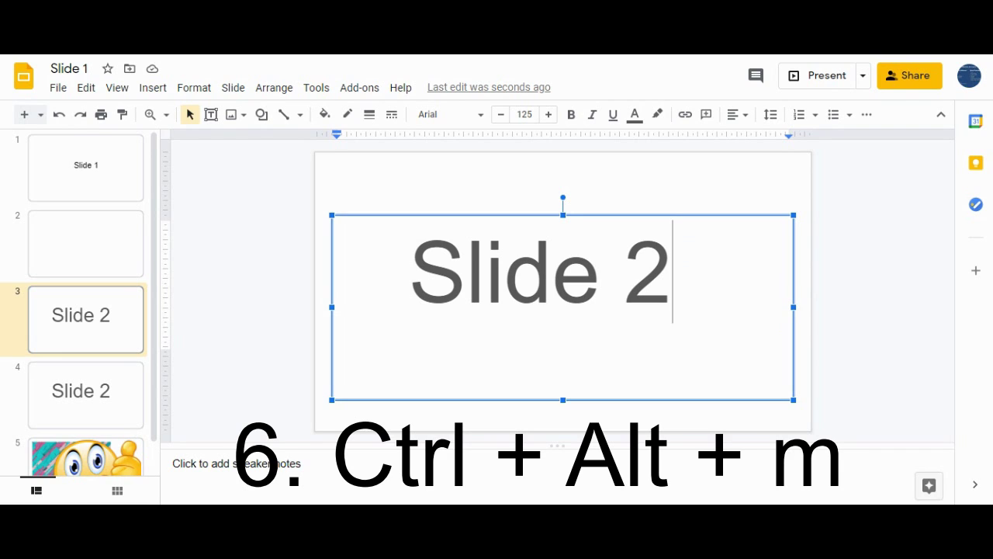
pyautogui.hotkey('ctrl', 'alt', 'm')
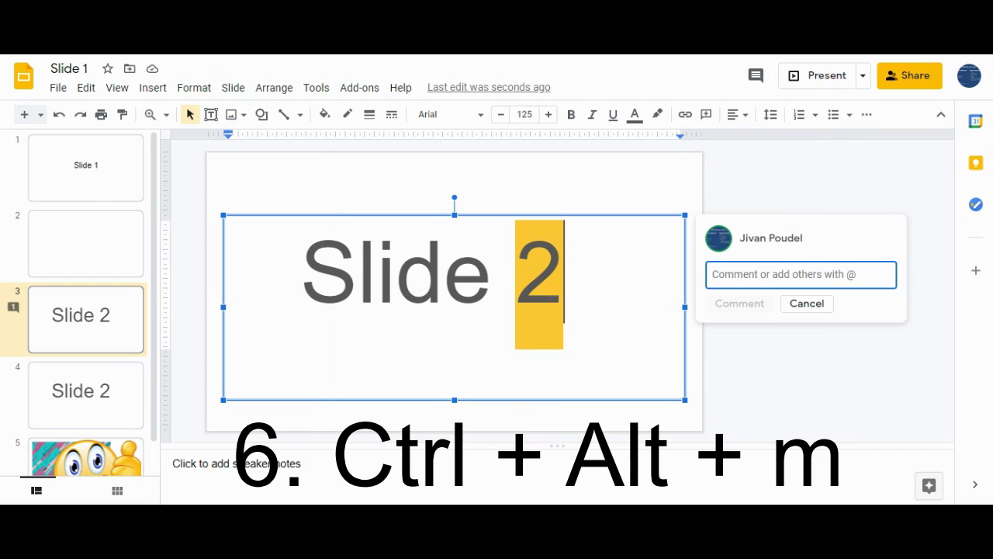
pyautogui.write('need to')
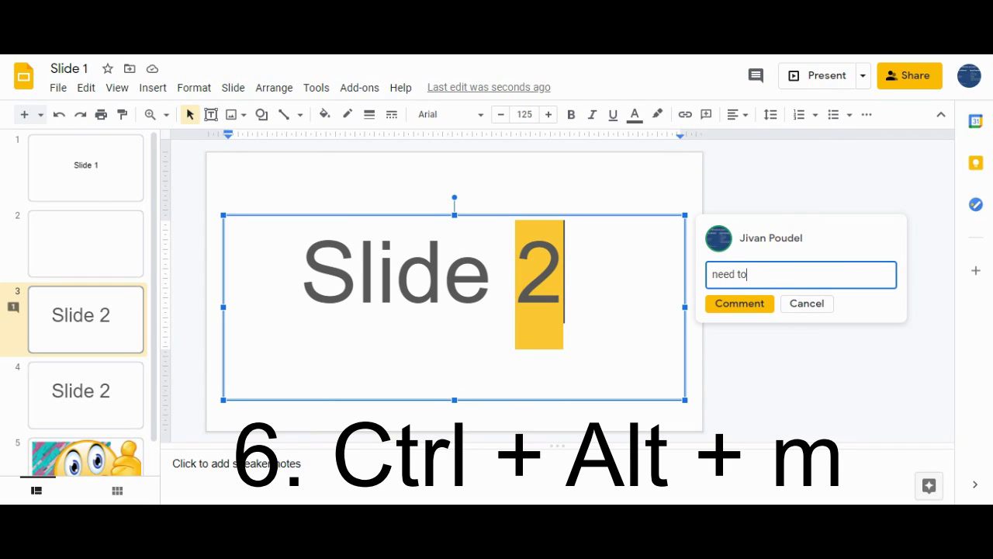
pyautogui.write(' improve')
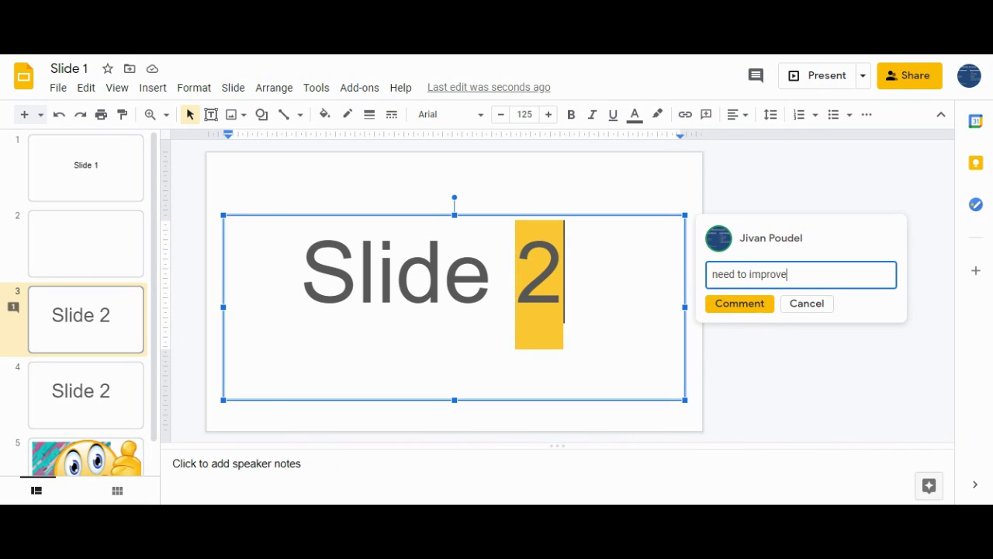
pyautogui.click(807, 303)
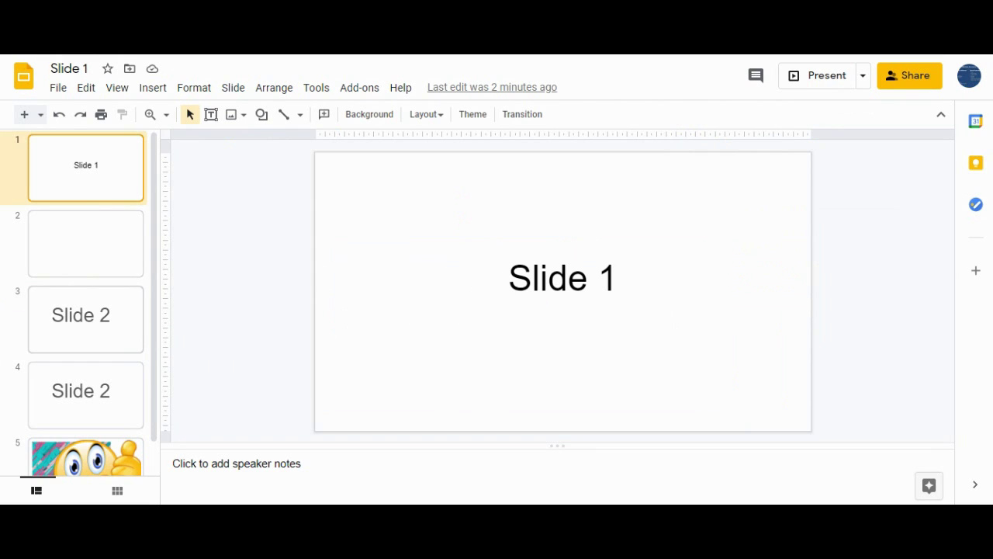
# From slide 3, jump twice between the first and last slides, ending on slide 5.
pyautogui.click(86, 319)
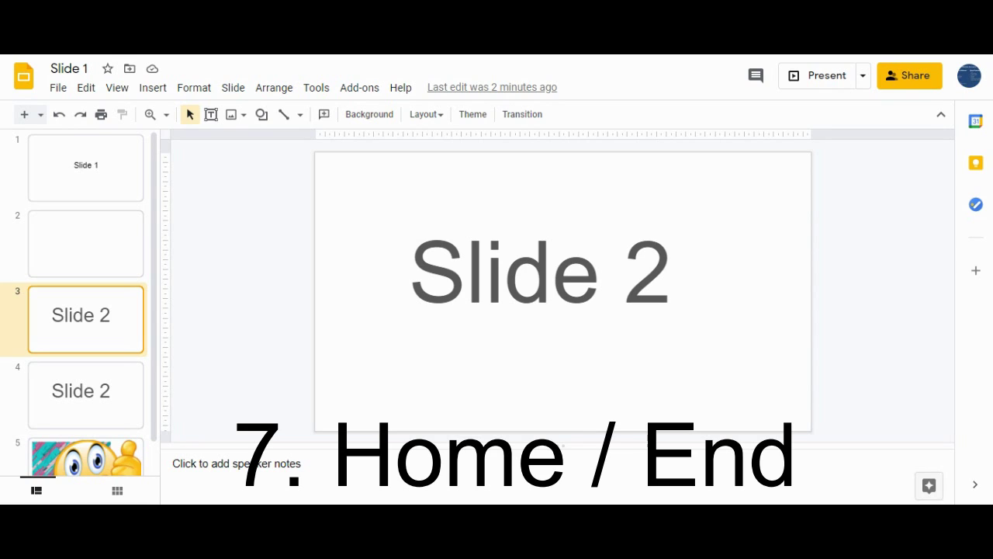
pyautogui.press('Home')
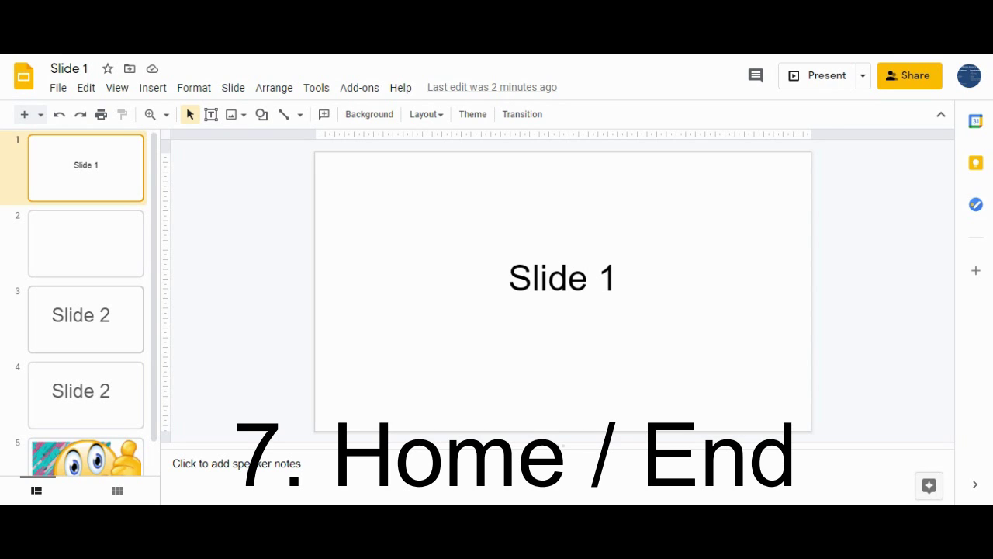
pyautogui.press('End')
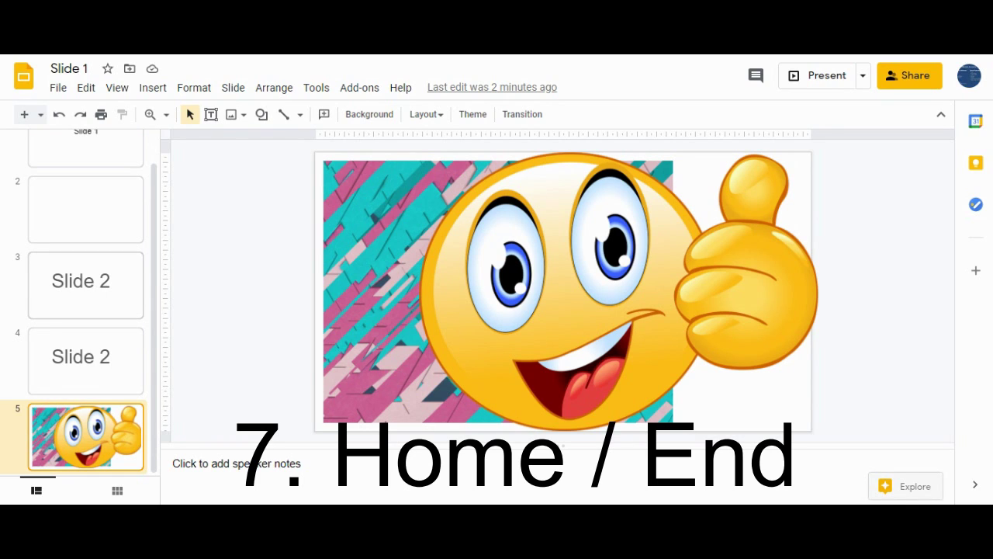
pyautogui.press('Home')
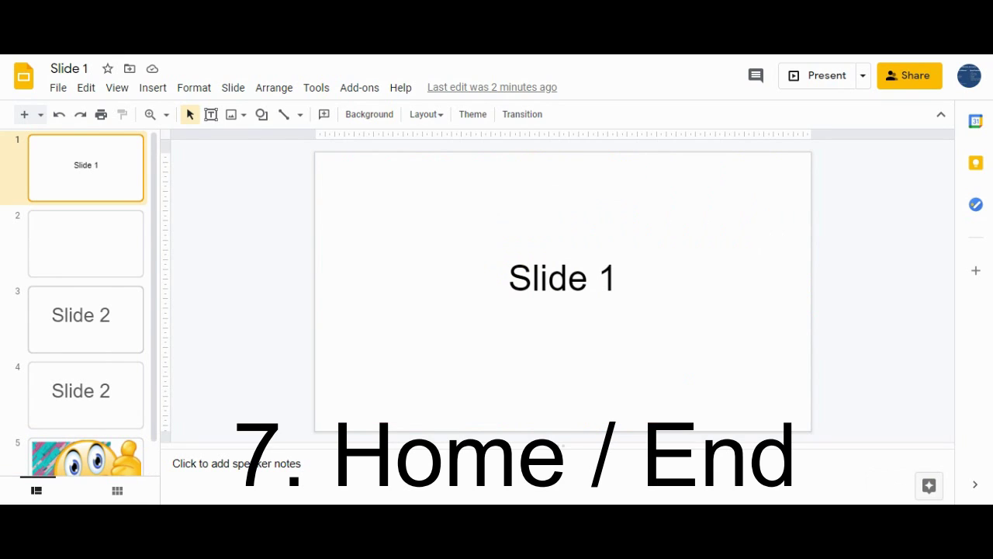
pyautogui.press('End')
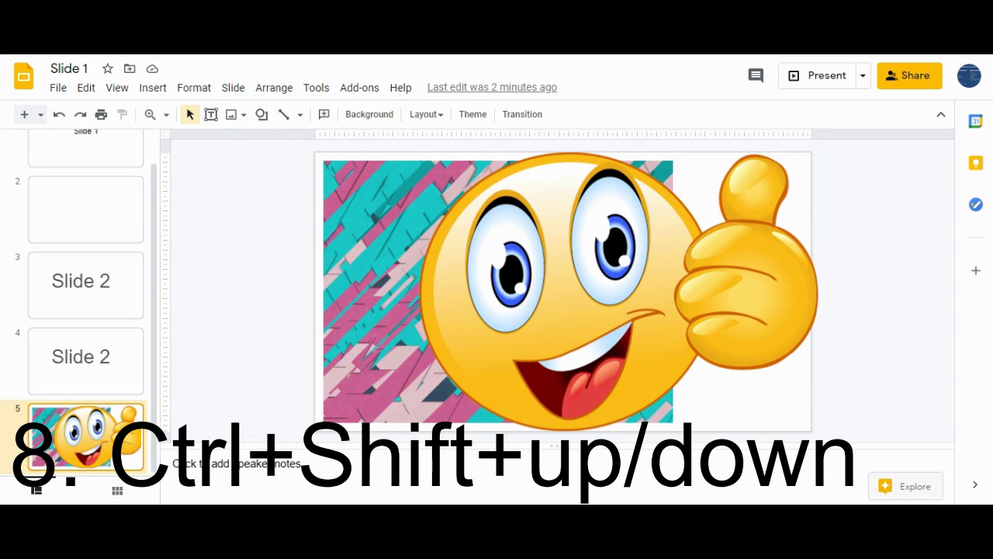
pyautogui.click(590, 295)
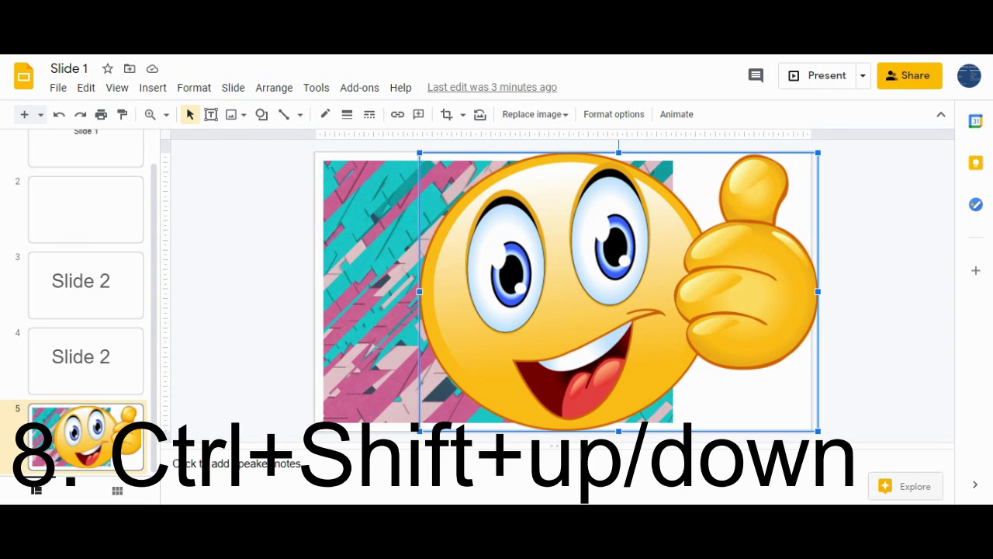
pyautogui.hotkey('ctrl', 'shift', 'Down')
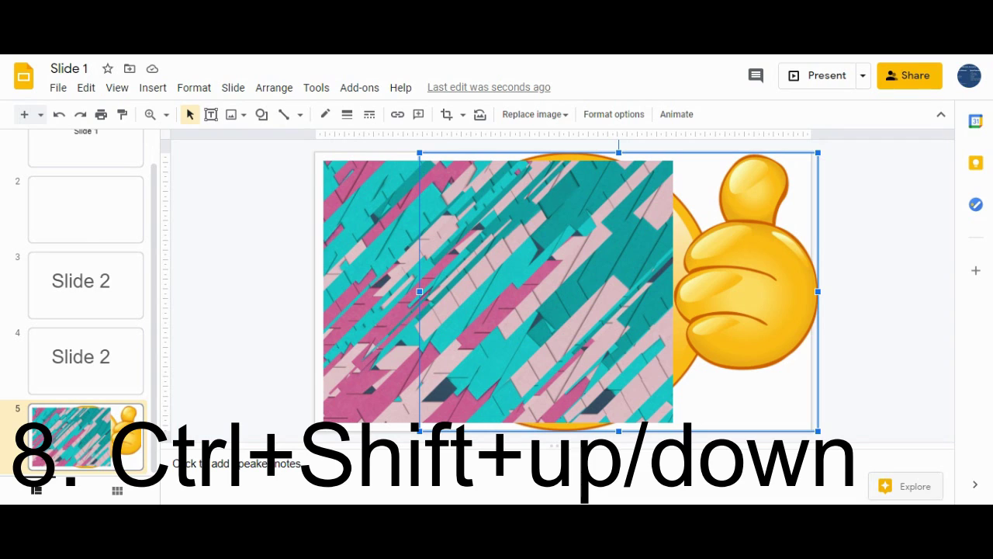
pyautogui.hotkey('ctrl', 'shift', 'Up')
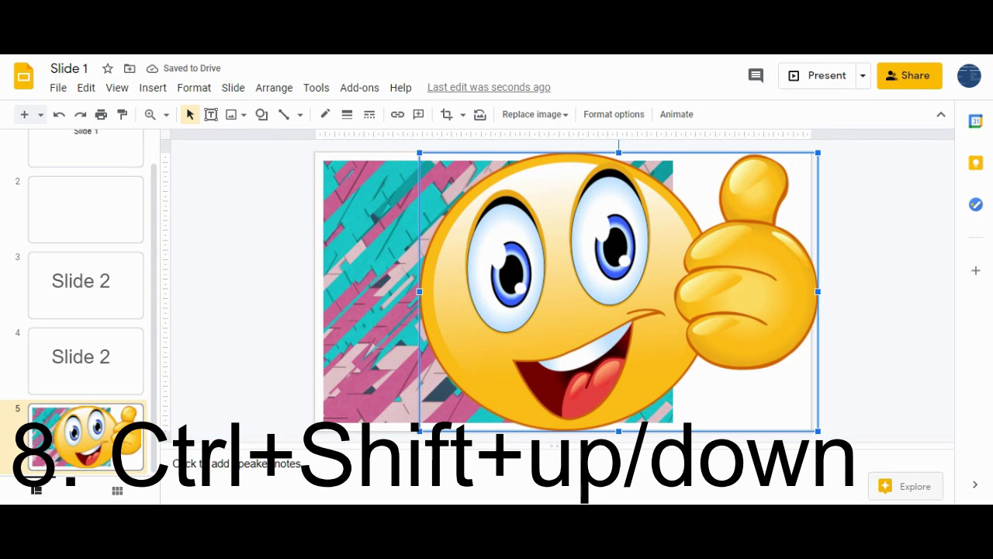
pyautogui.click(371, 291)
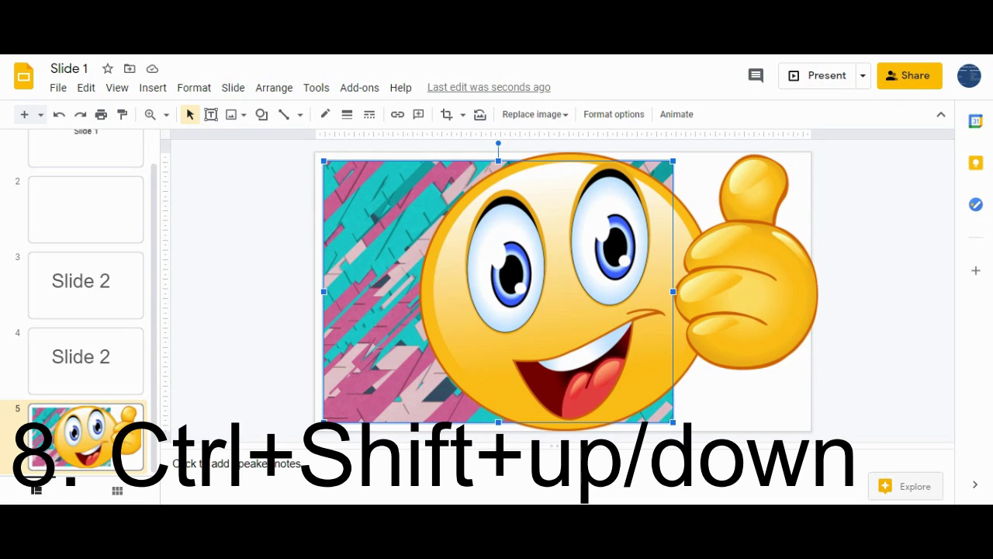
pyautogui.hotkey('ctrl', 'shift', 'Up')
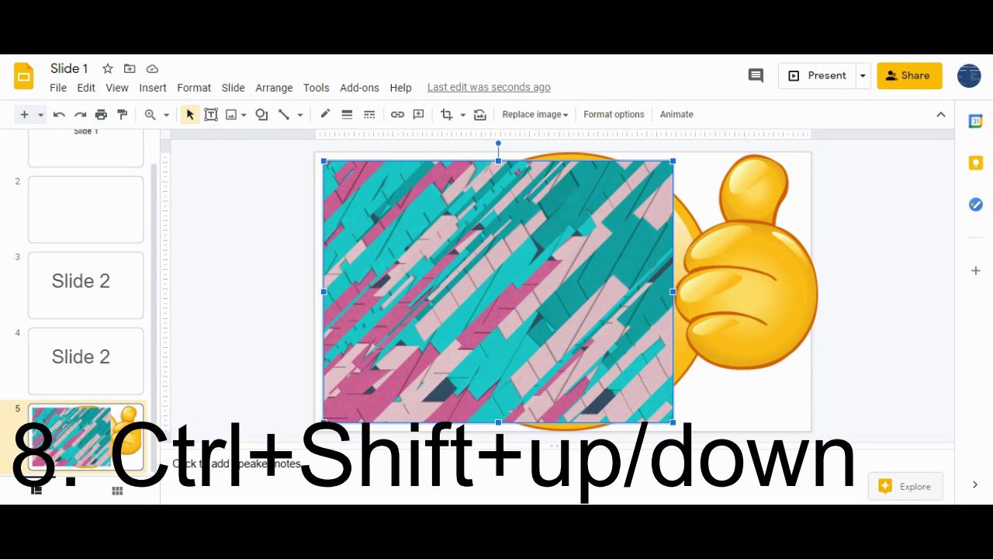
pyautogui.hotkey('ctrl', 'shift', 'Down')
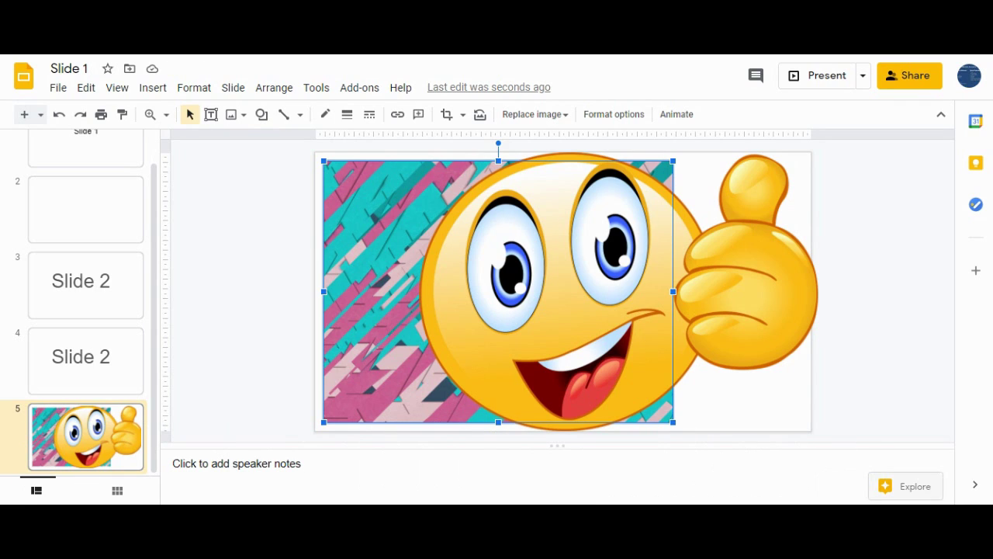
# Crop the right edge off slide 5's emoji picture, then show slide 4.
pyautogui.press('Return')
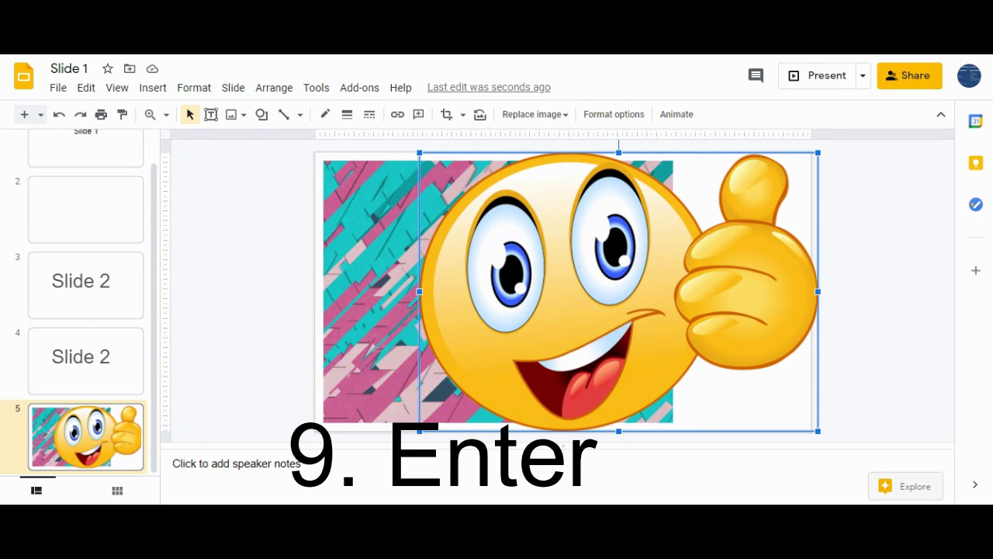
pyautogui.press('Return')
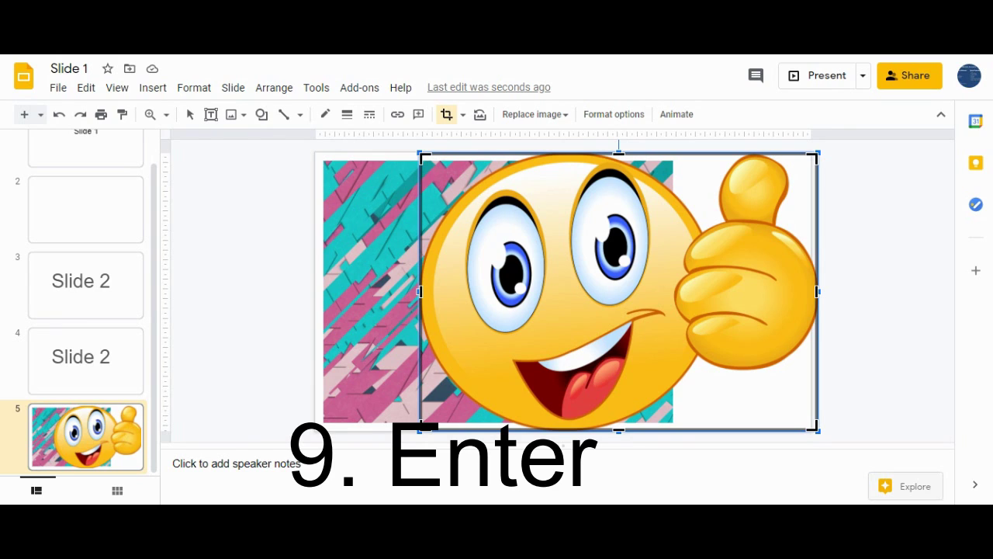
pyautogui.moveTo(817, 291); pyautogui.dragTo(781, 291)
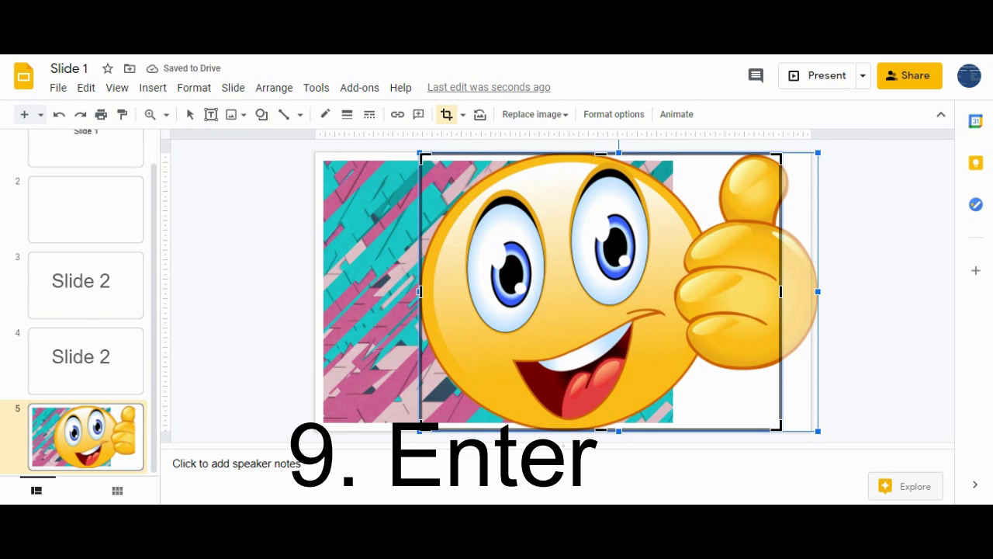
pyautogui.press('Return')
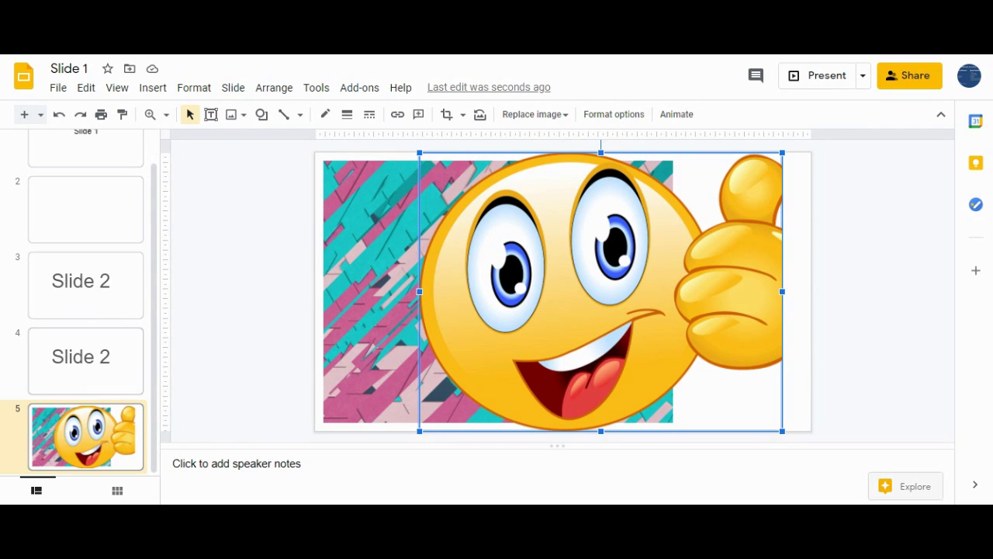
pyautogui.click(85, 361)
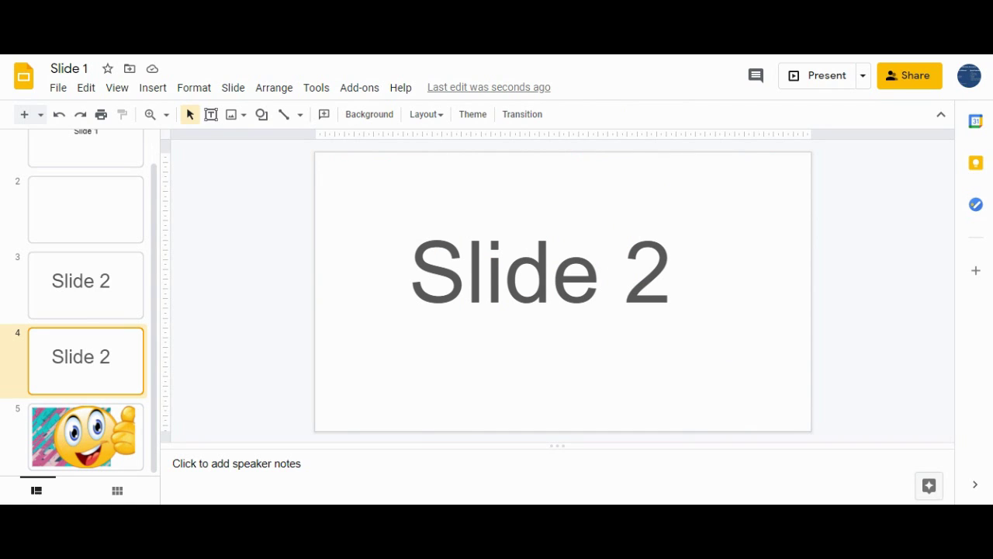
# Make slide 4's whole 'Slide 2' title bold, underlined and italic, then deselect it.
pyautogui.click(504, 272)
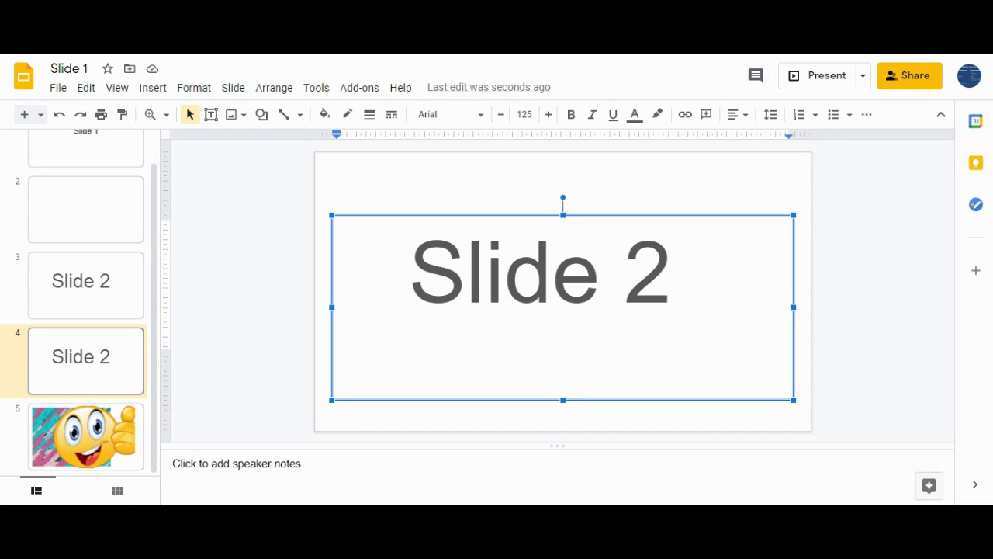
pyautogui.hotkey('ctrl', 'a')
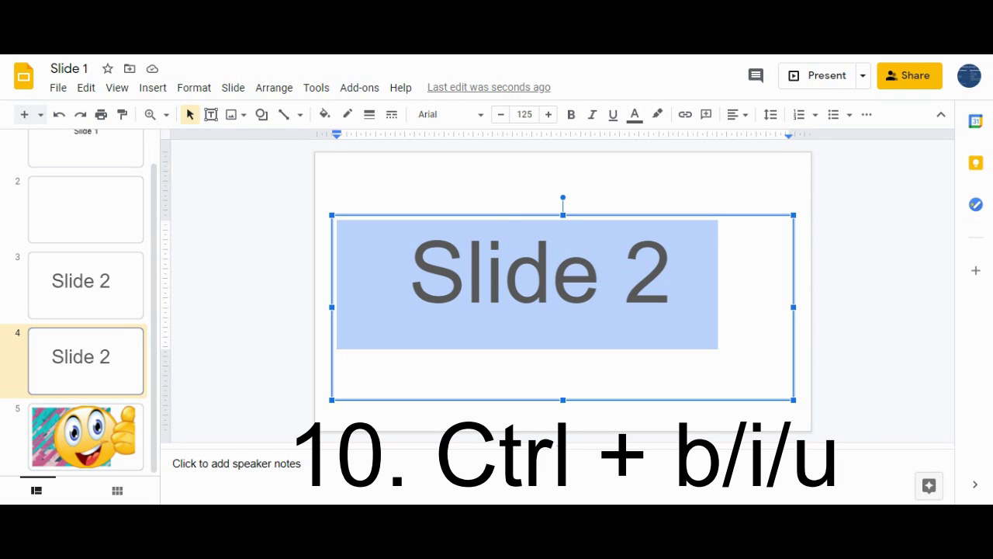
pyautogui.hotkey('ctrl', 'b')
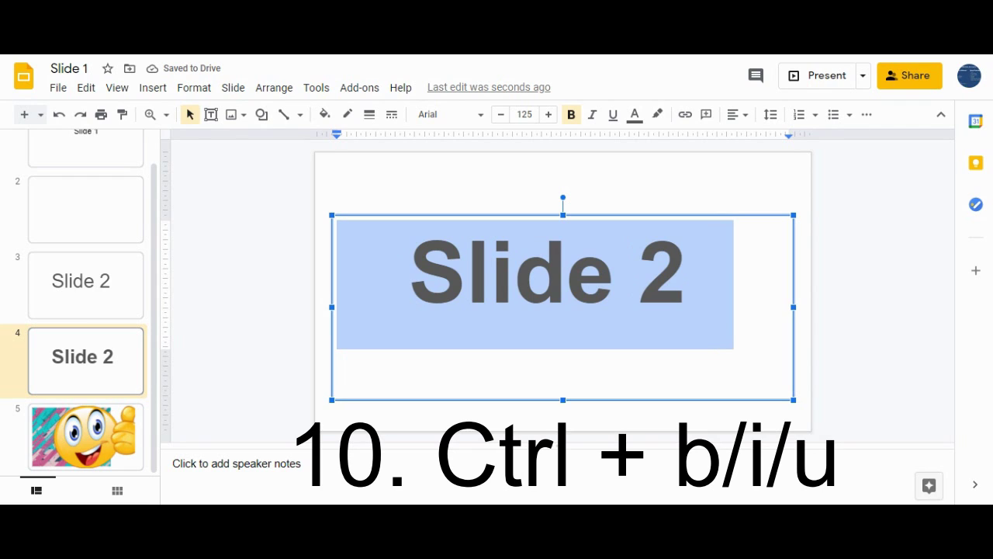
pyautogui.hotkey('ctrl', 'u')
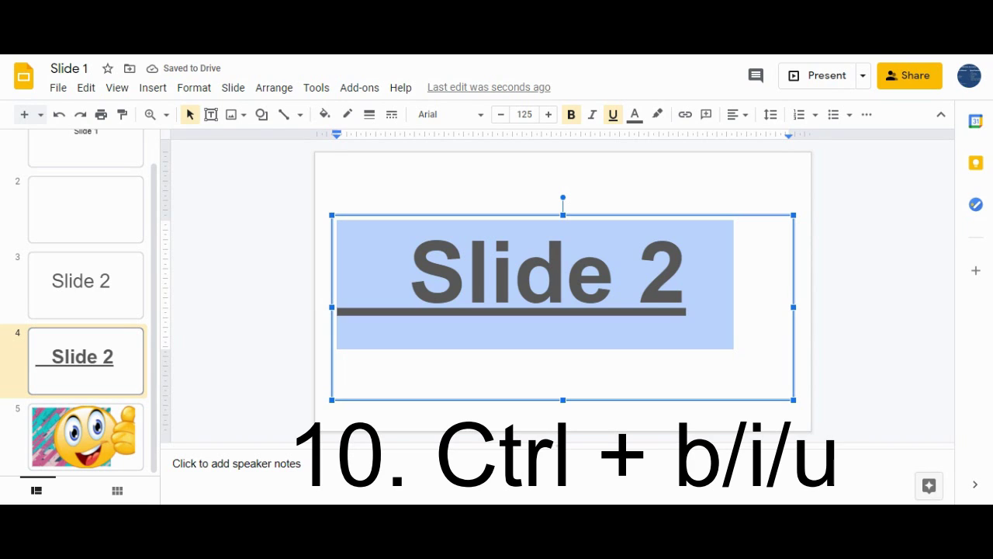
pyautogui.hotkey('ctrl', 'i')
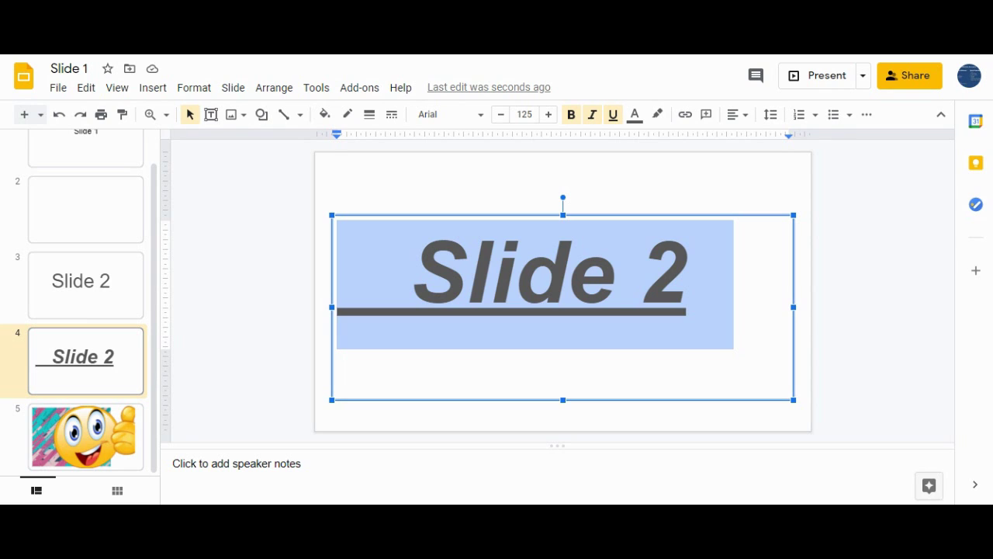
pyautogui.click(336, 267)
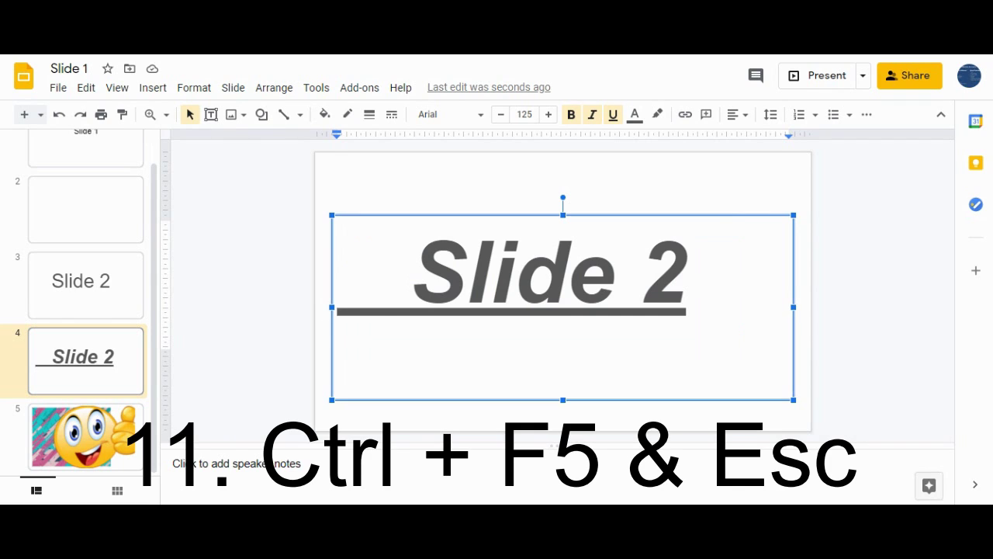
pyautogui.press('Escape')
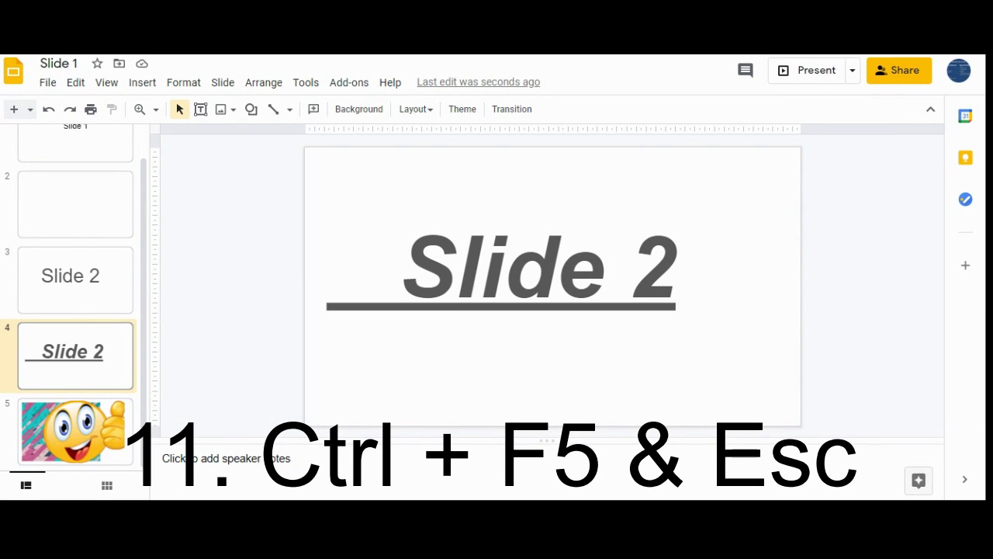
pyautogui.hotkey('ctrl', 'F5')
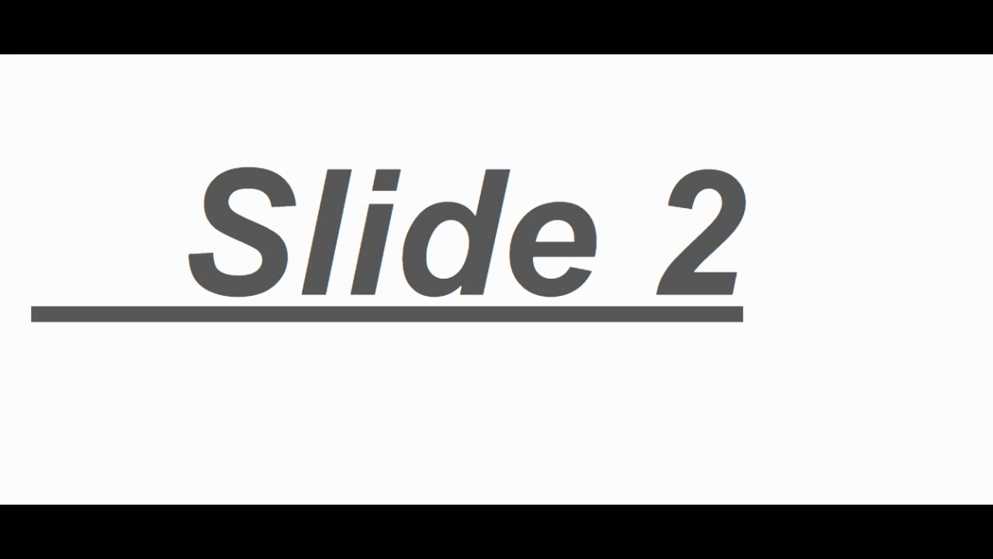
pyautogui.press('Escape')
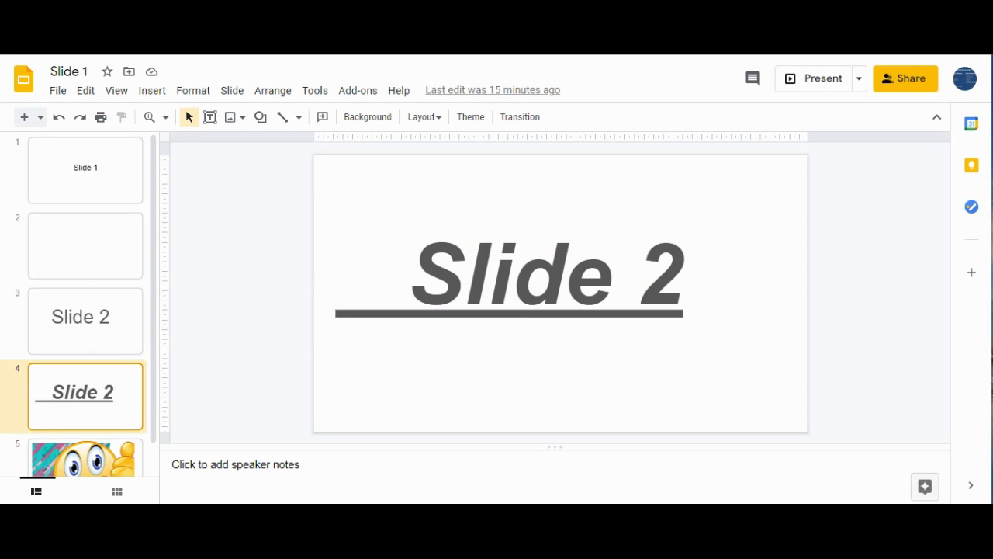